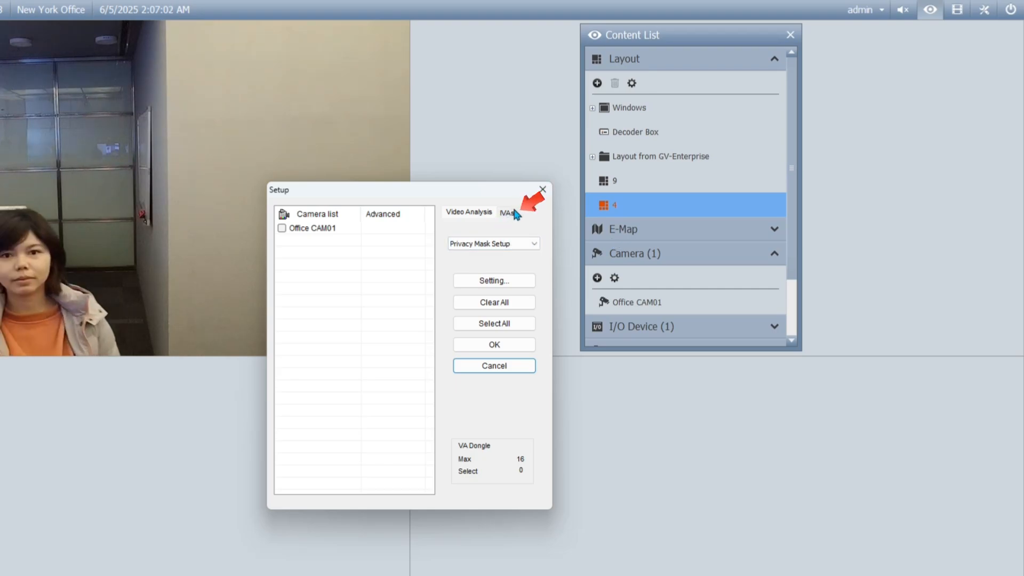
- Open the IVA Face Mask Detection settings for the Office CAM01 camera
click(515, 214)
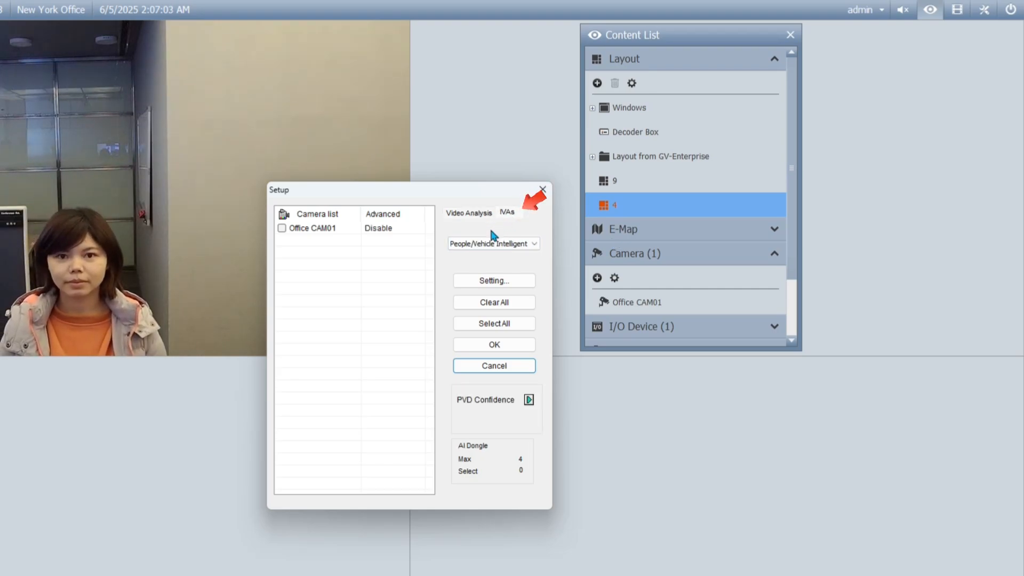
click(510, 244)
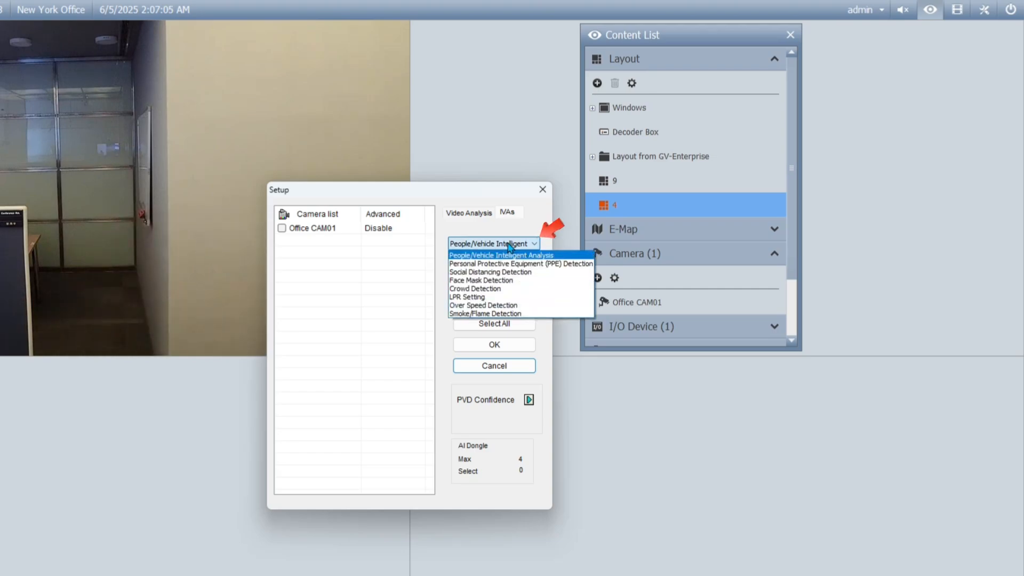
click(524, 281)
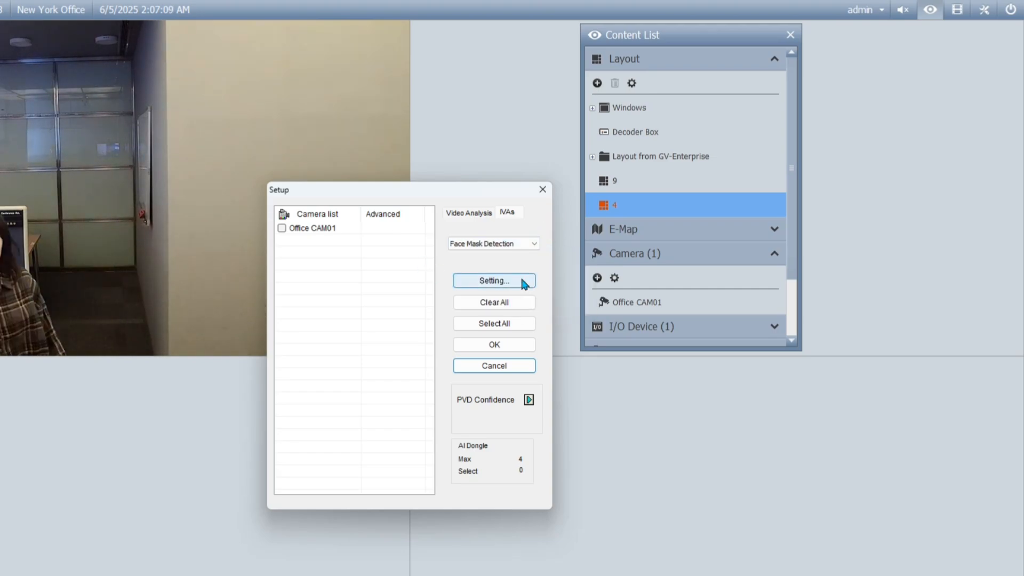
click(282, 228)
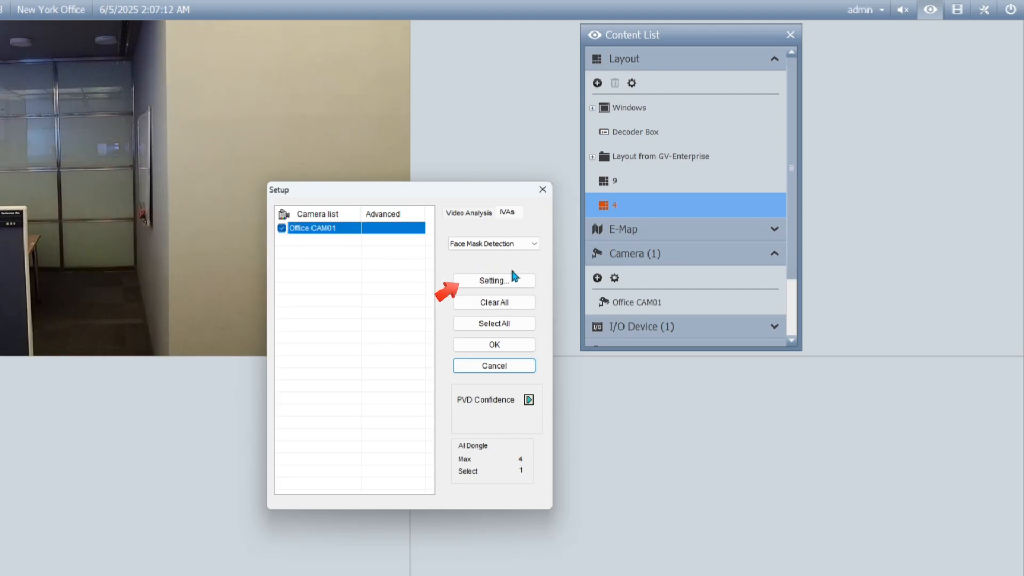
click(527, 282)
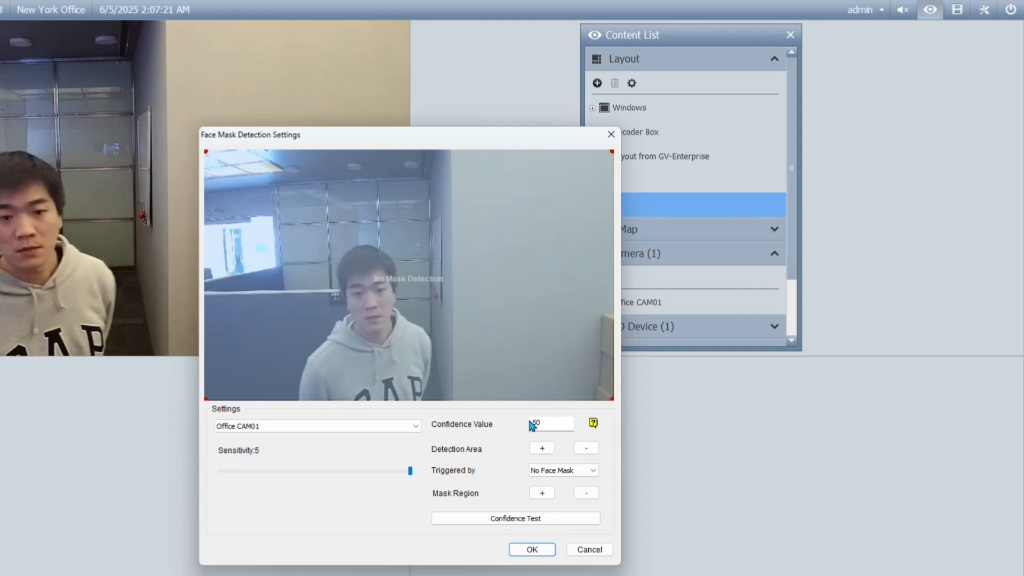
- Set face mask detection to be triggered by No Face Mask with sensitivity 5
click(592, 471)
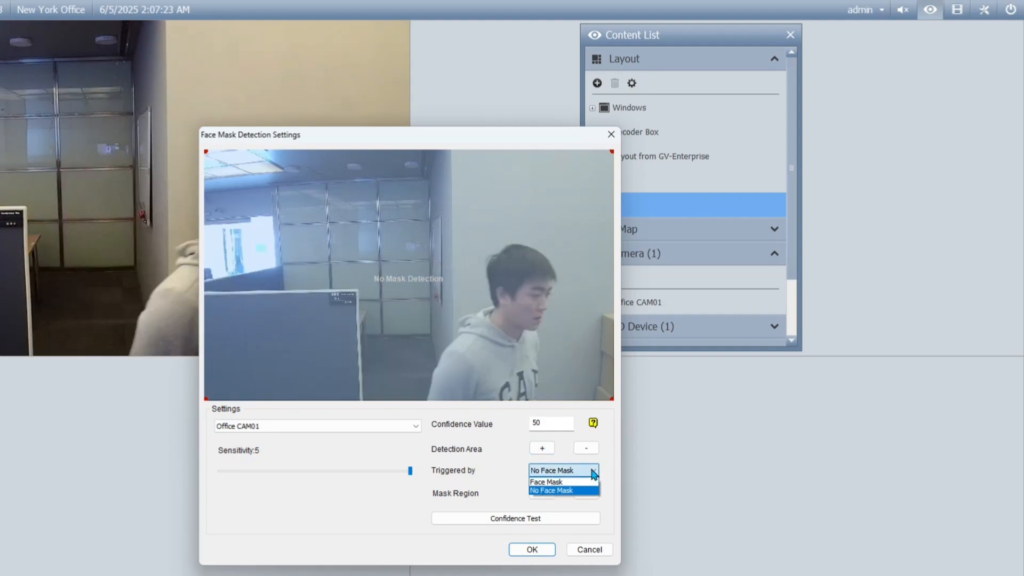
click(587, 482)
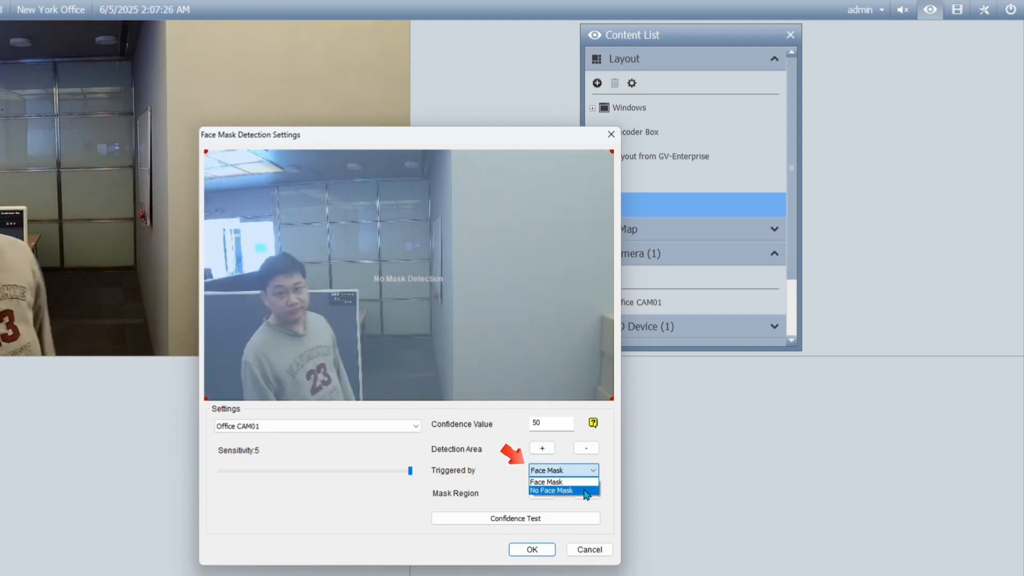
click(587, 491)
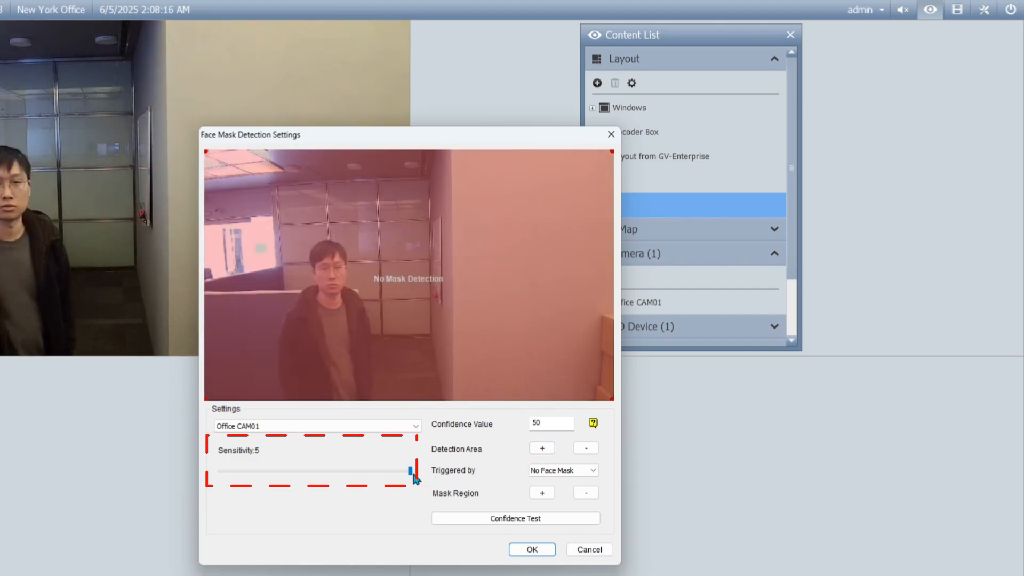
drag(409, 472, 433, 480)
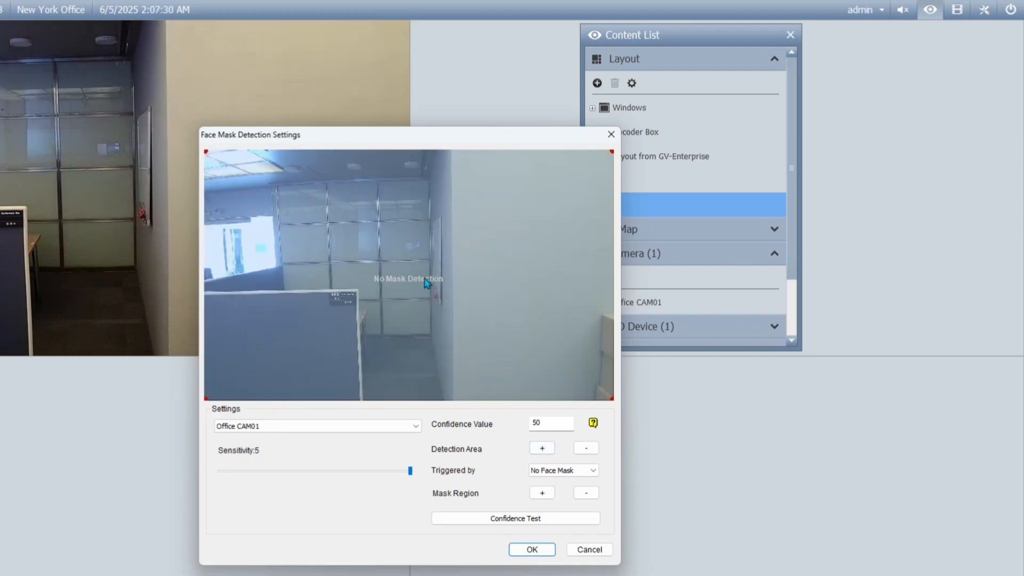
- Edit the detection area, setting its ID to "No face Mask" with an event interval of 5 seconds
right_click(463, 244)
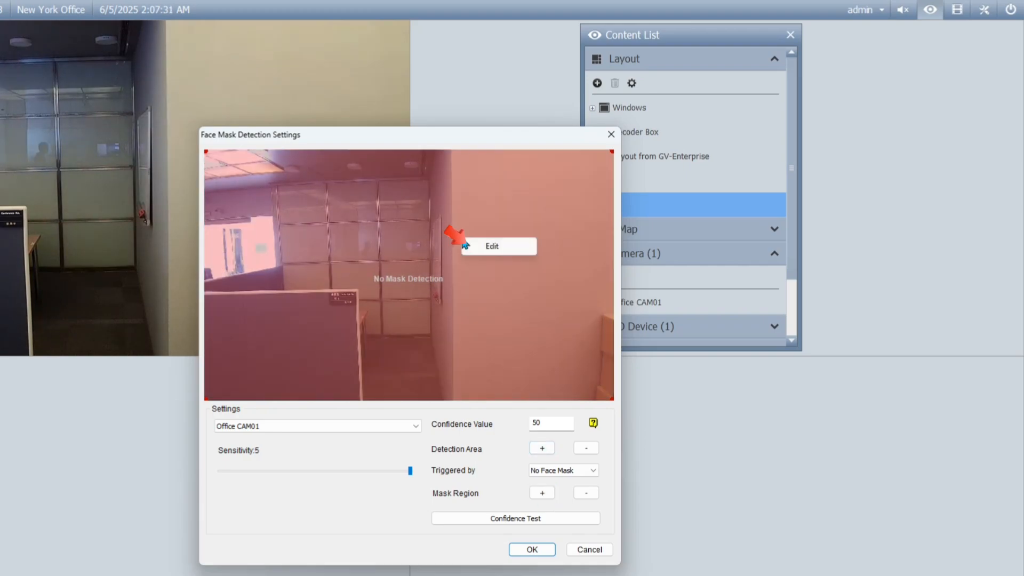
click(492, 246)
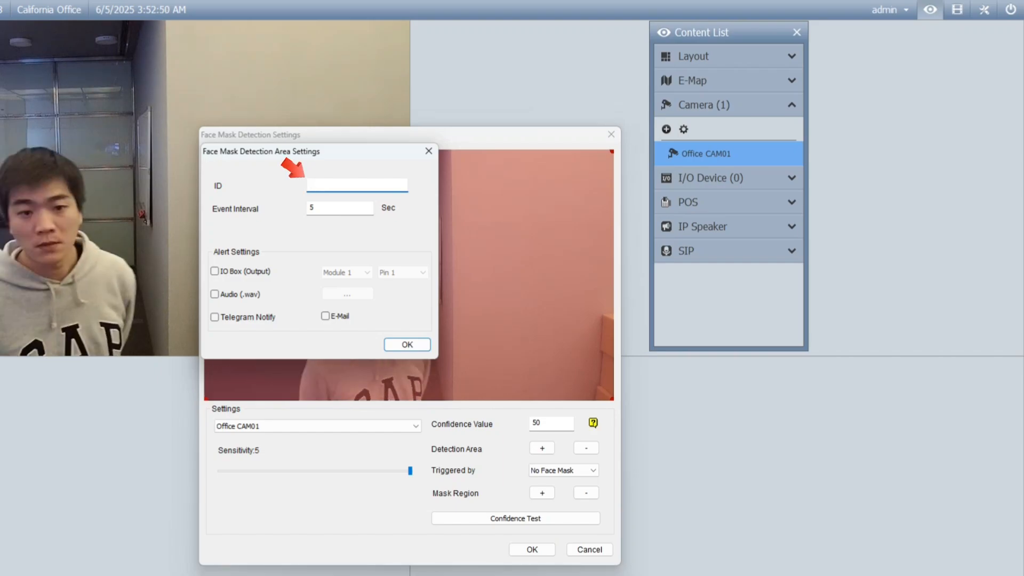
text(No face )
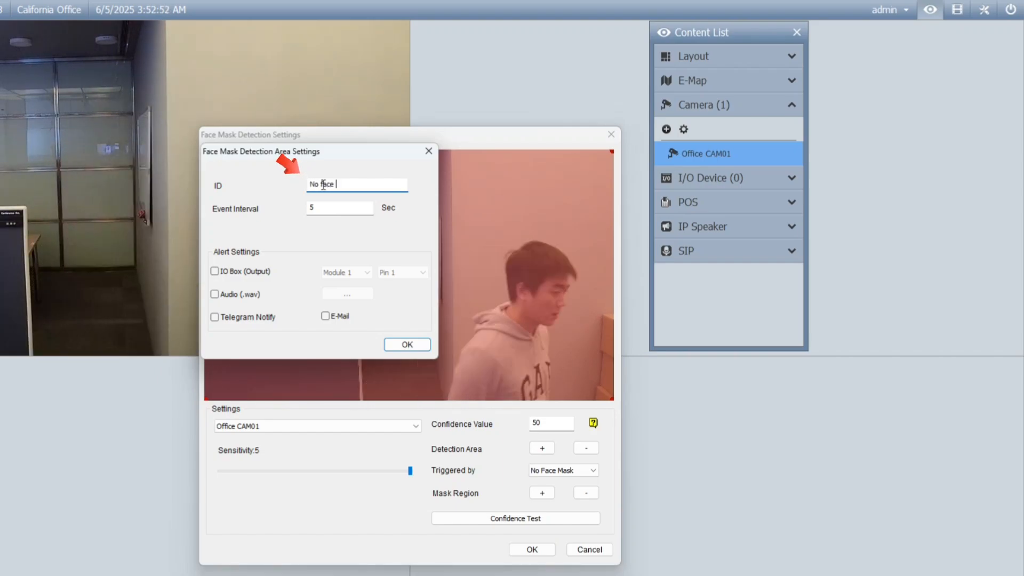
text(Mask)
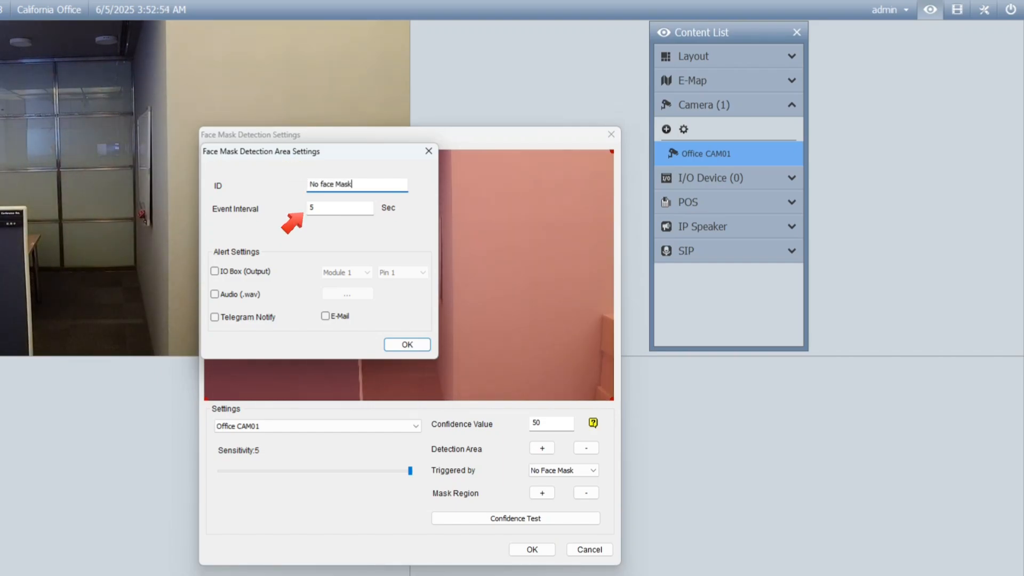
click(318, 209)
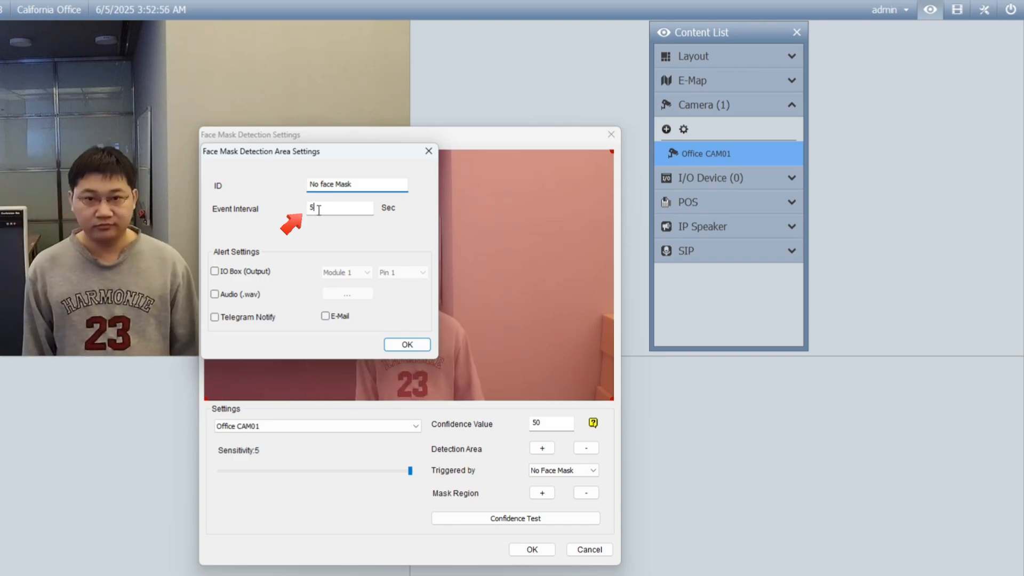
drag(318, 209, 302, 215)
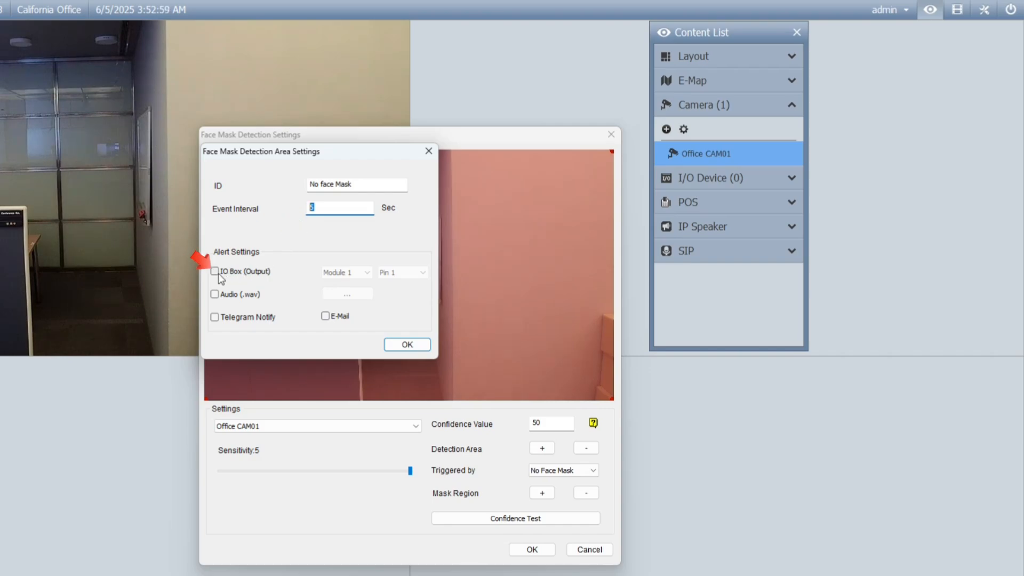
- Try the detection area's alerts: IO Box output on Module 1, Pin 1, and a WAV audio file
click(362, 274)
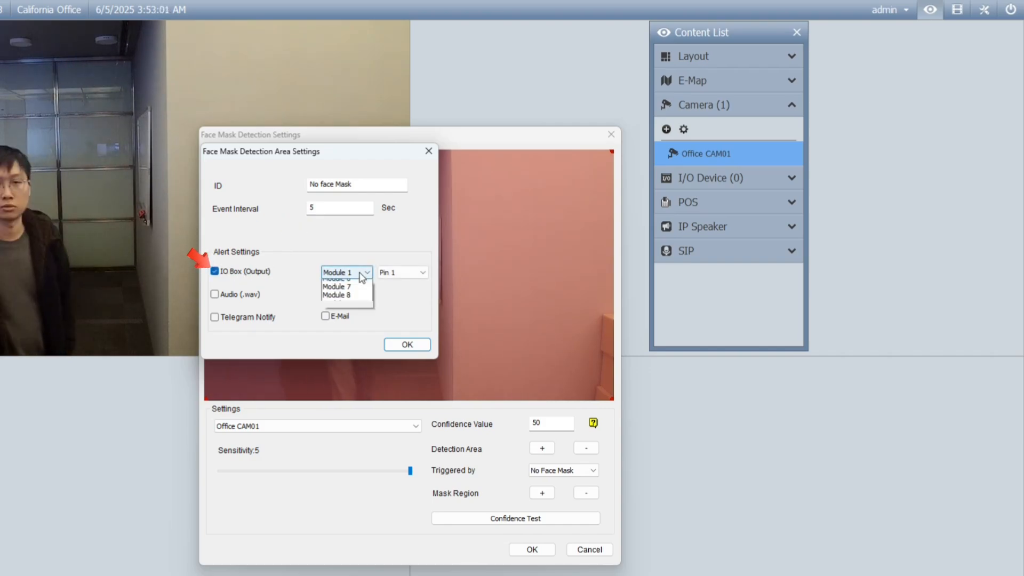
click(359, 272)
click(424, 273)
click(406, 284)
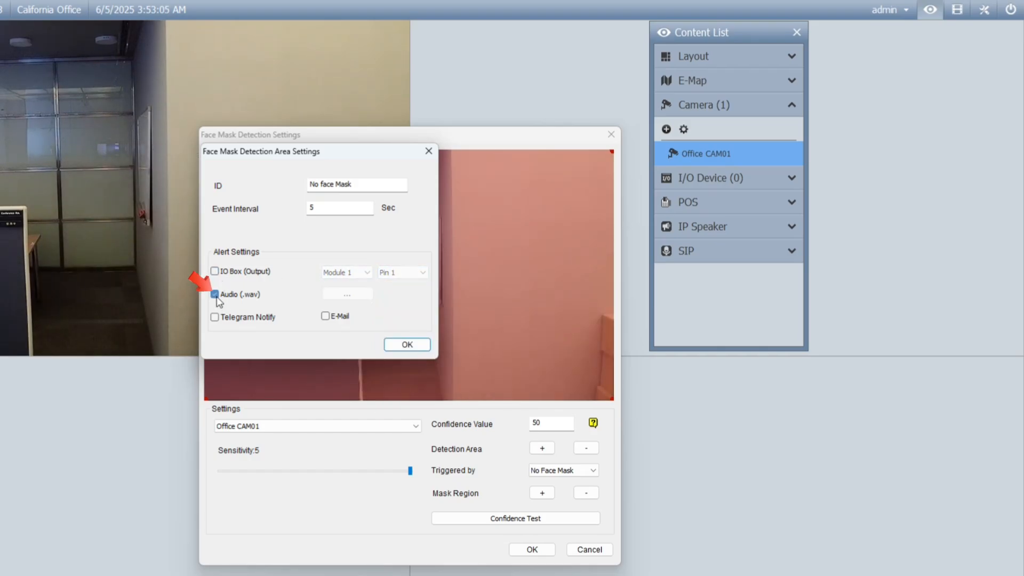
click(337, 296)
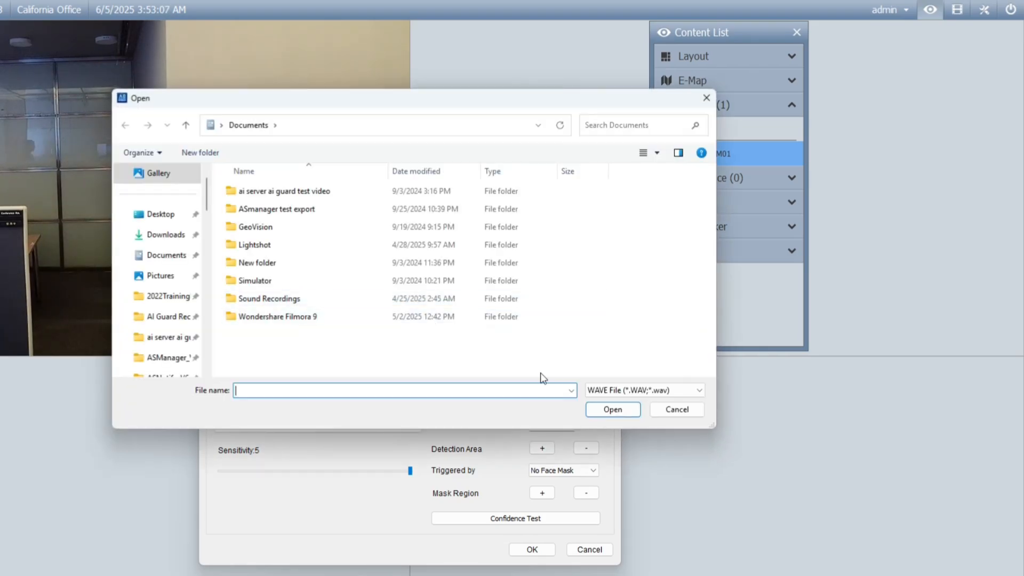
click(672, 411)
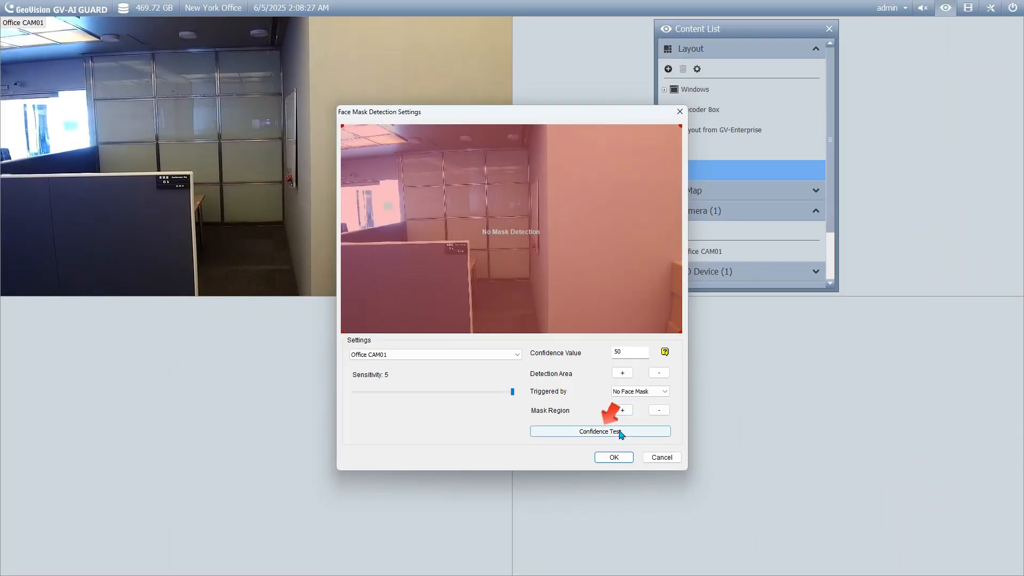
- Run and stop the confidence test, and save the face mask detection setup for Office CAM01
click(620, 434)
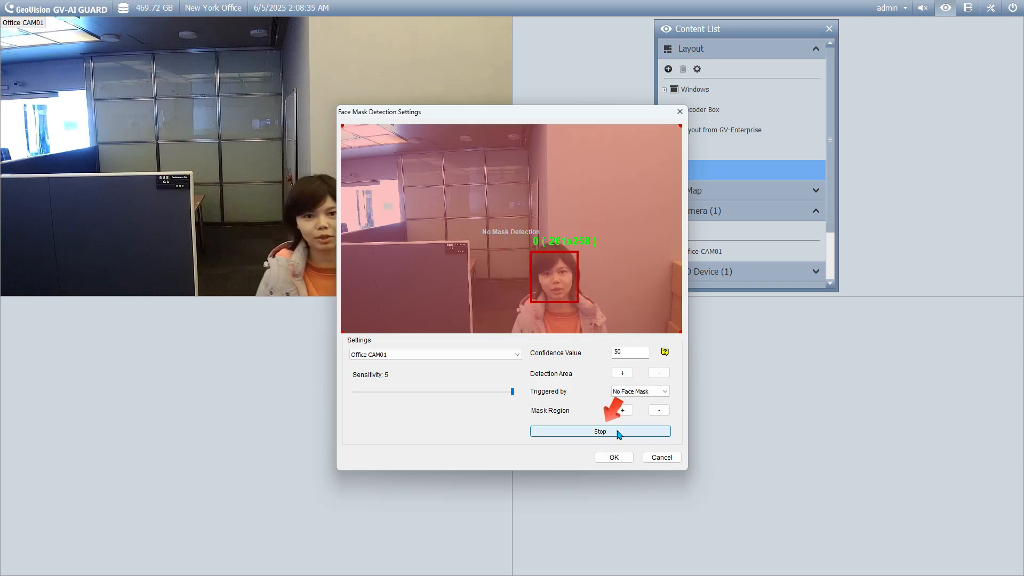
click(619, 434)
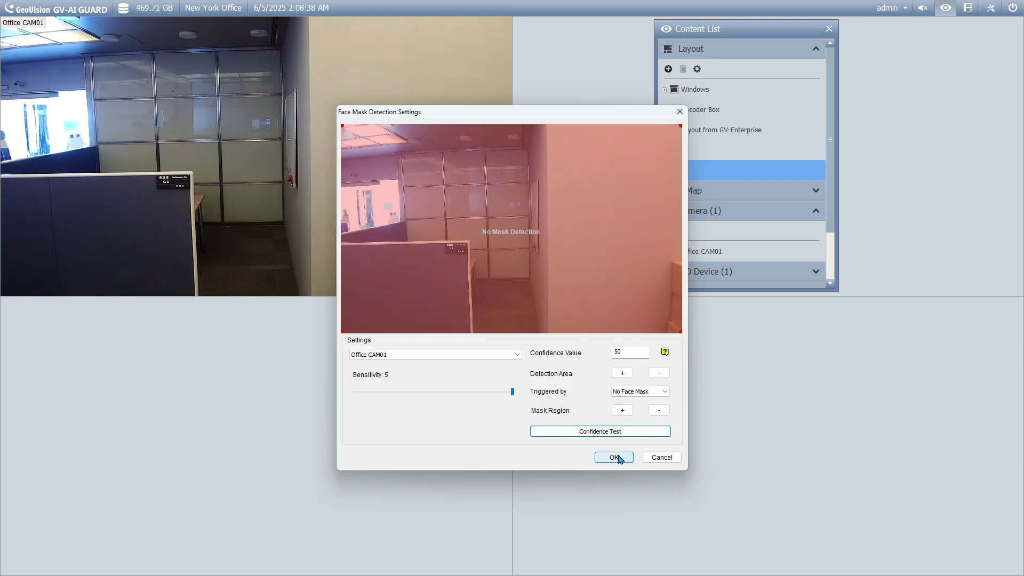
click(614, 457)
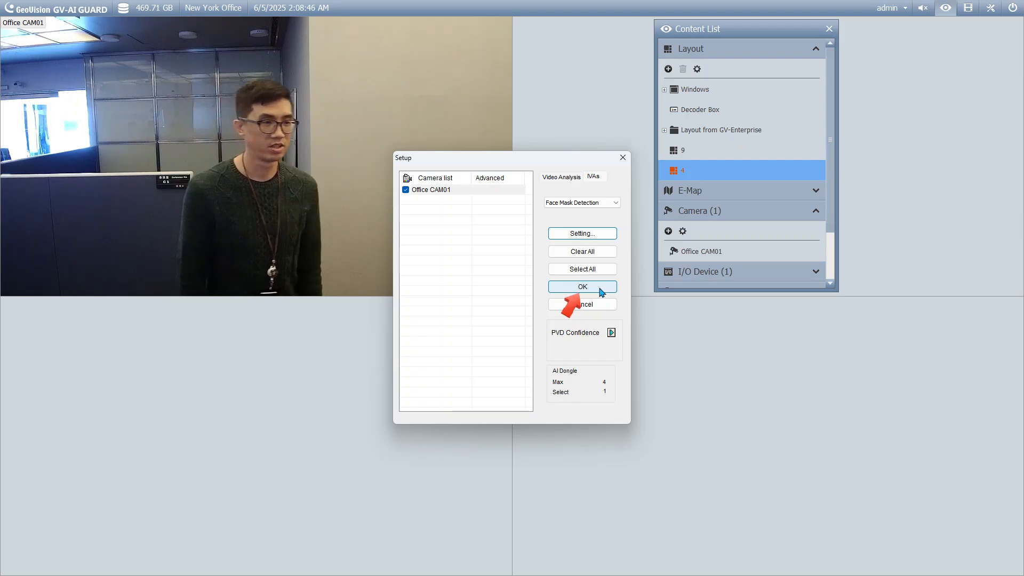
click(583, 287)
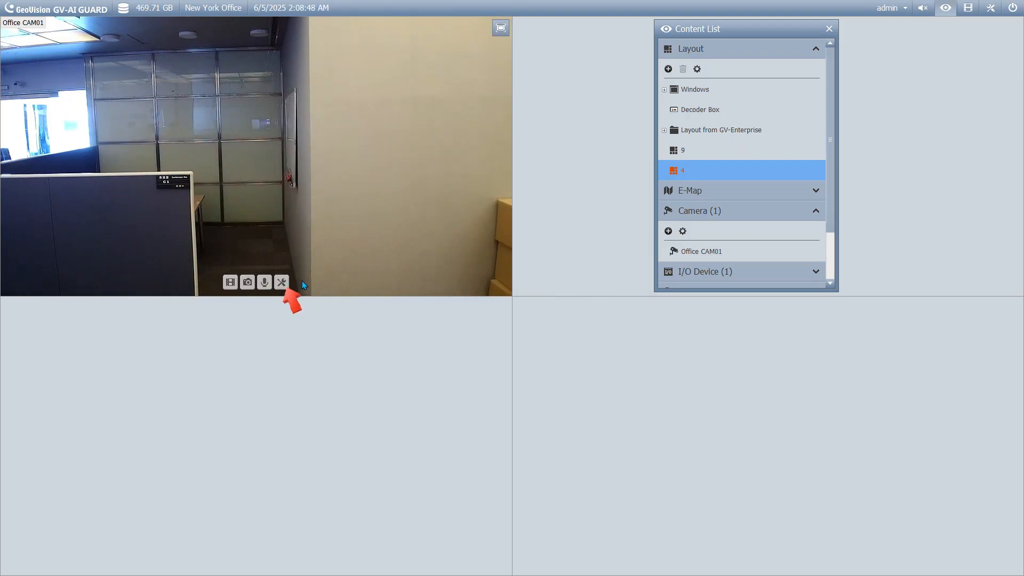
- Start monitoring on the Office CAM01 live view
click(286, 284)
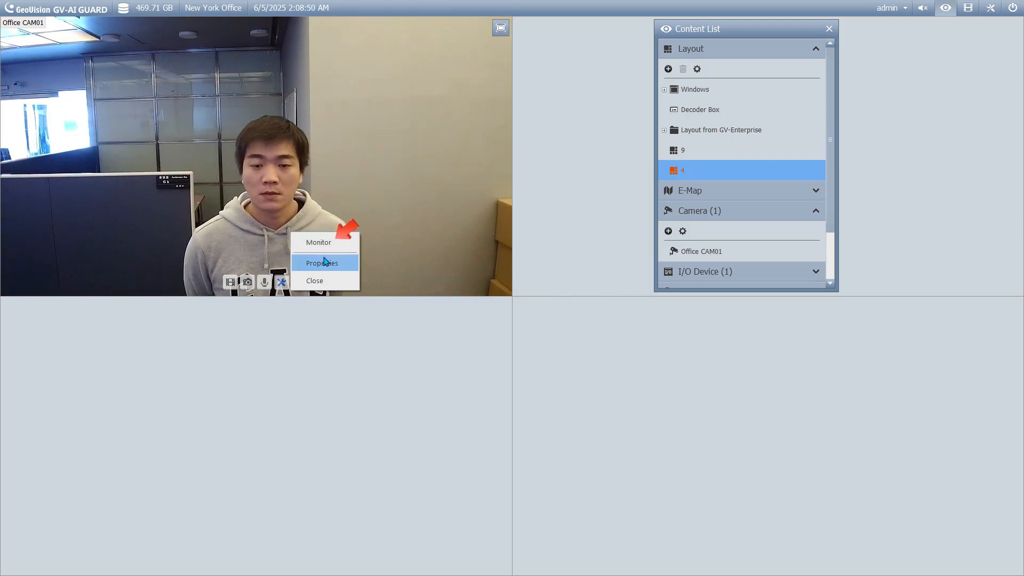
click(319, 243)
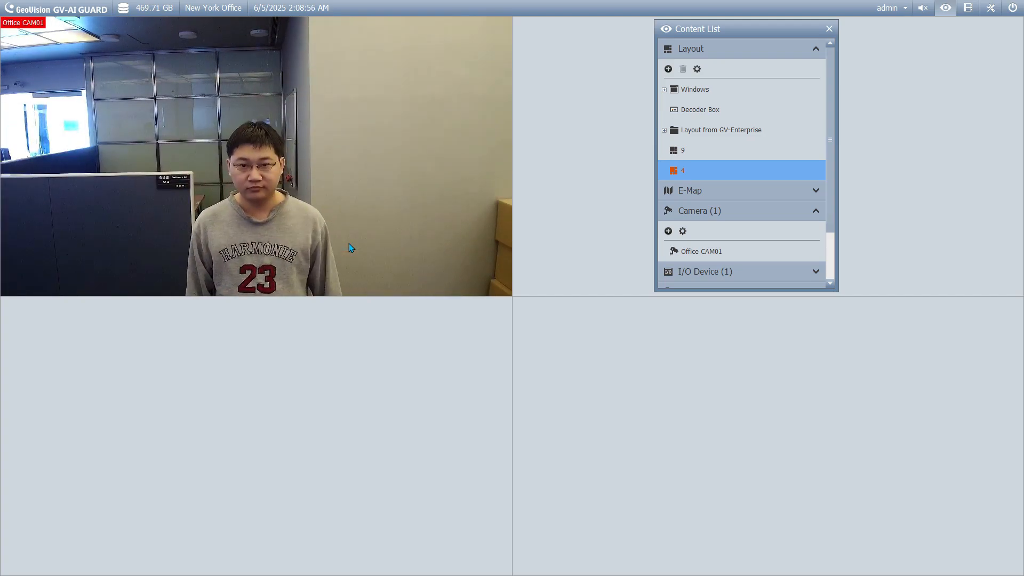
mouse_move(433, 229)
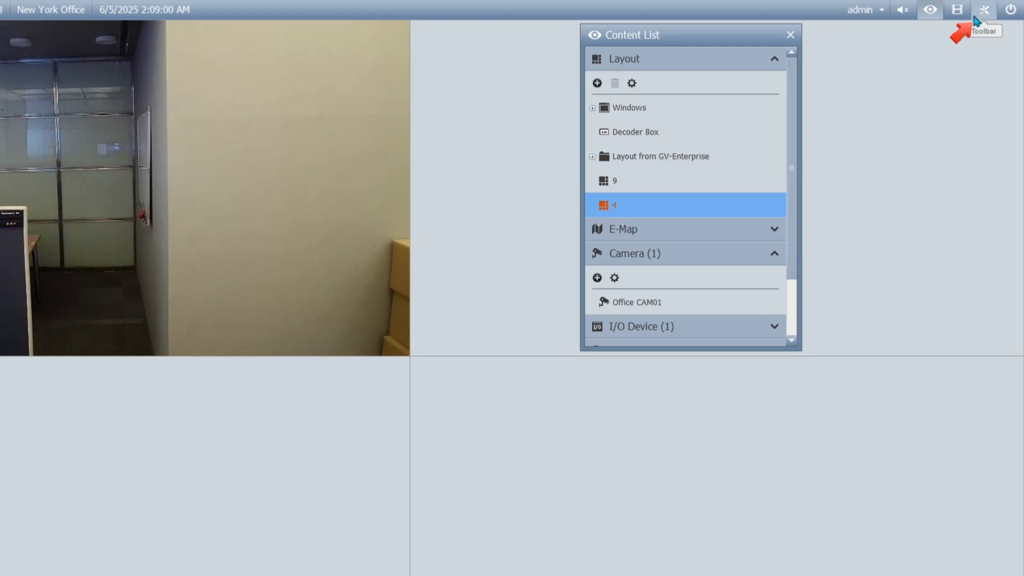
- Open the AI Event Table from the system log
click(984, 15)
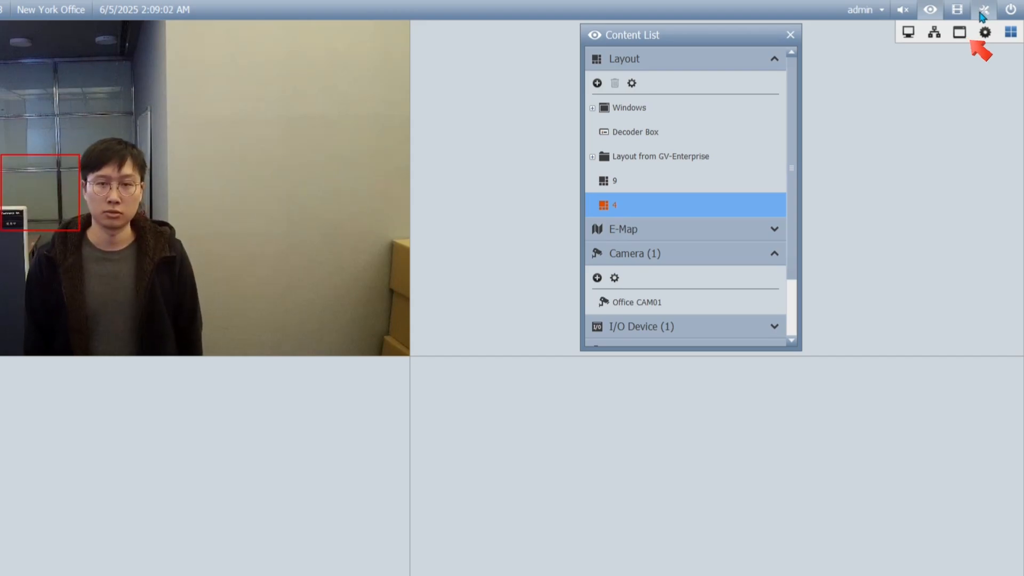
click(963, 33)
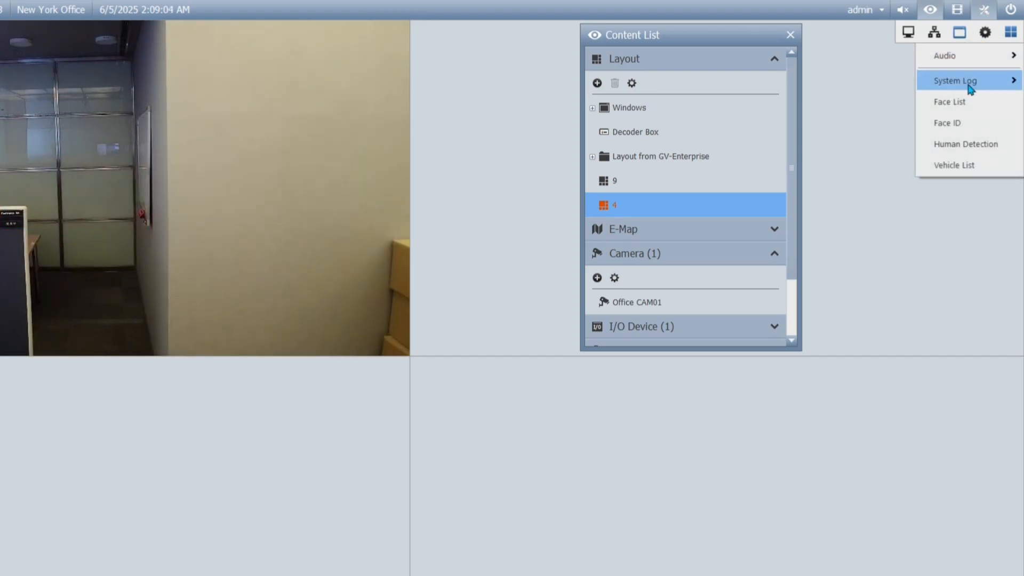
mouse_move(993, 81)
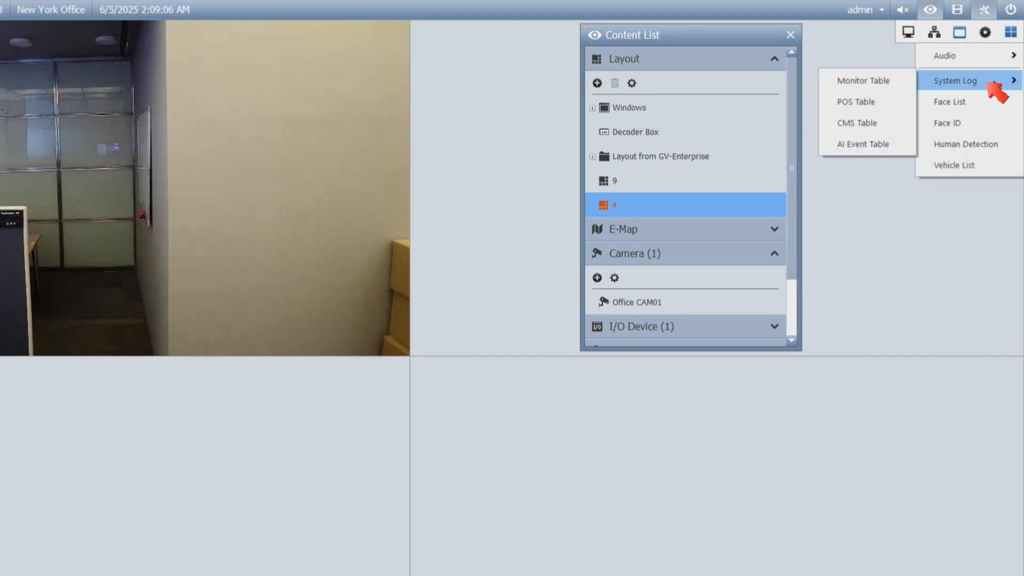
click(905, 148)
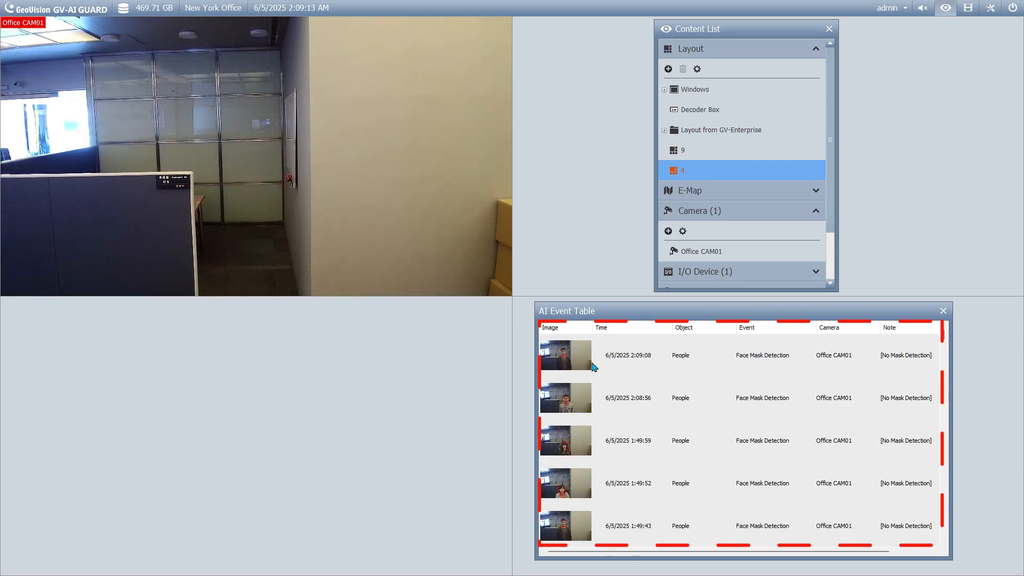
- Preview the face mask event snapshots in the AI Event Table and open the recording of the 1:48:03 event
mouse_move(573, 394)
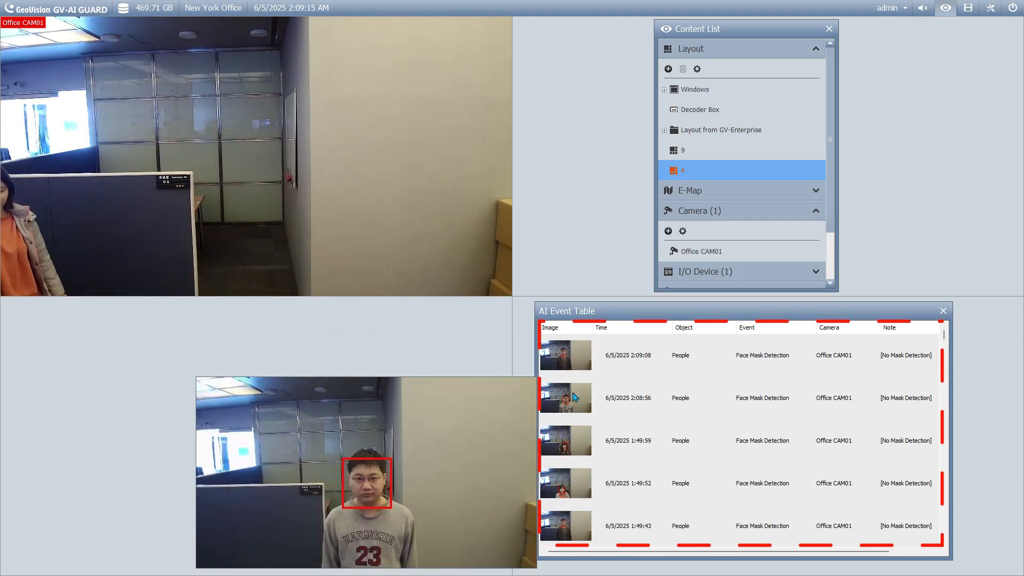
mouse_move(574, 436)
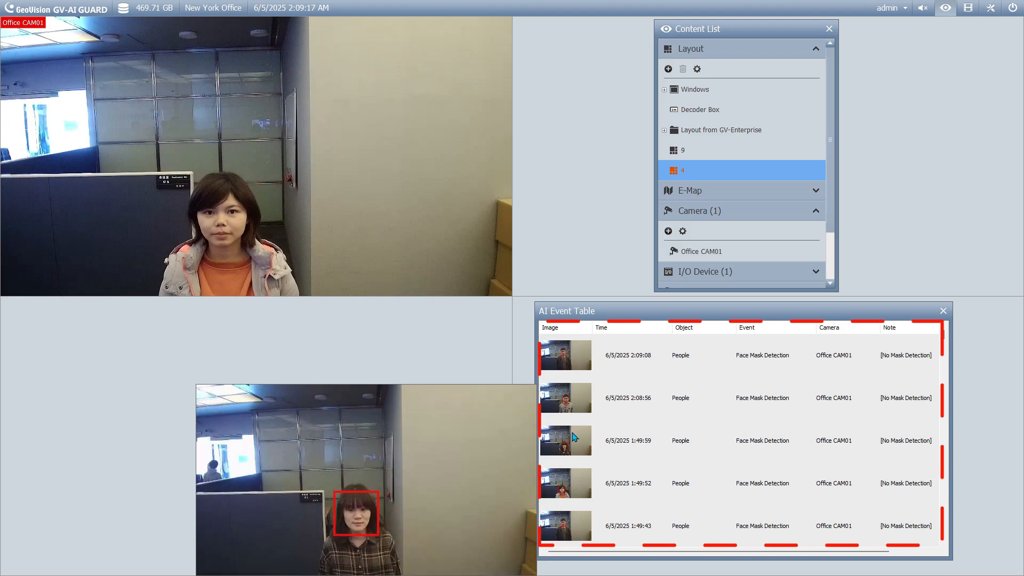
mouse_move(576, 371)
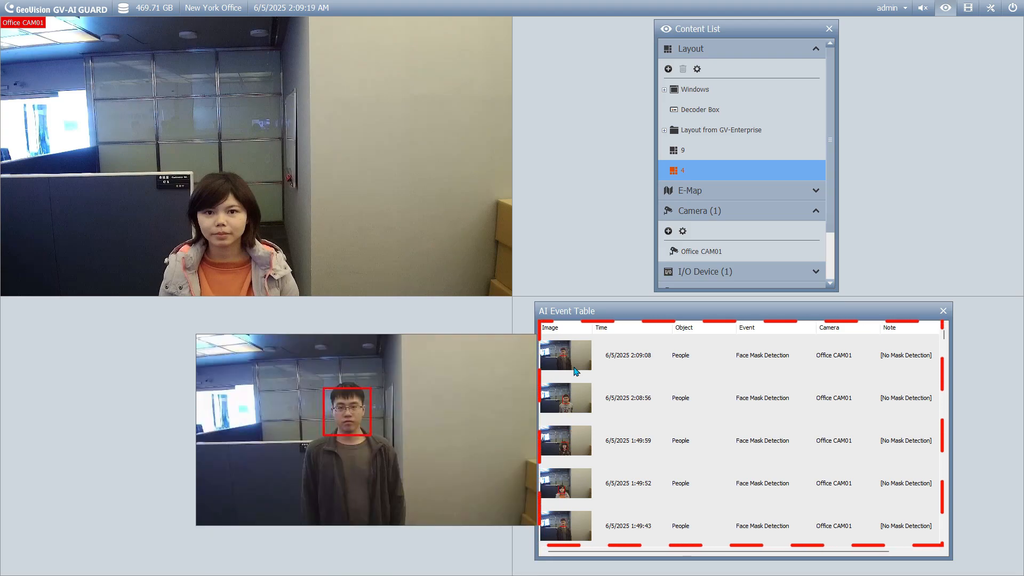
scroll(576, 475, down, 3)
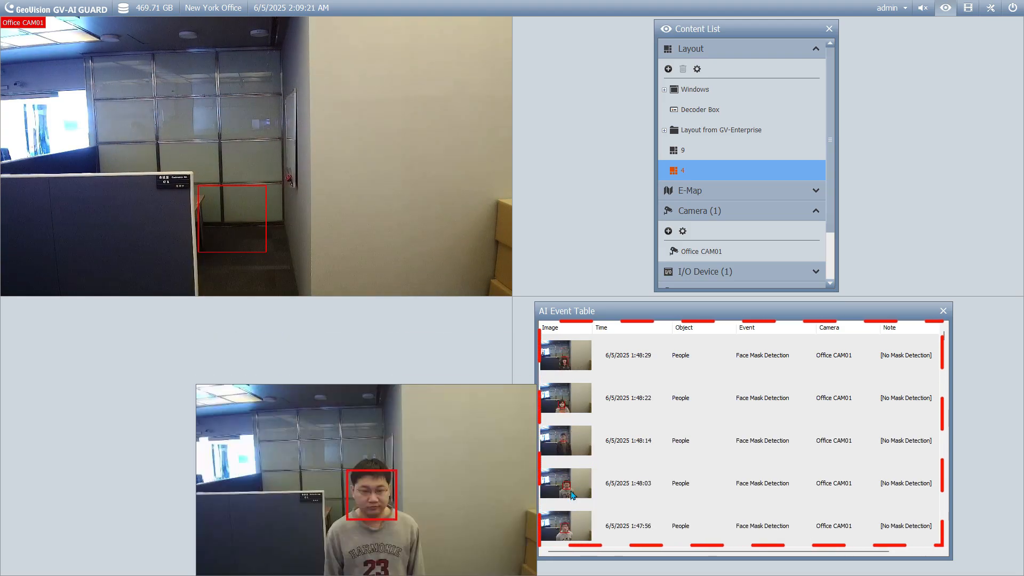
double_click(572, 494)
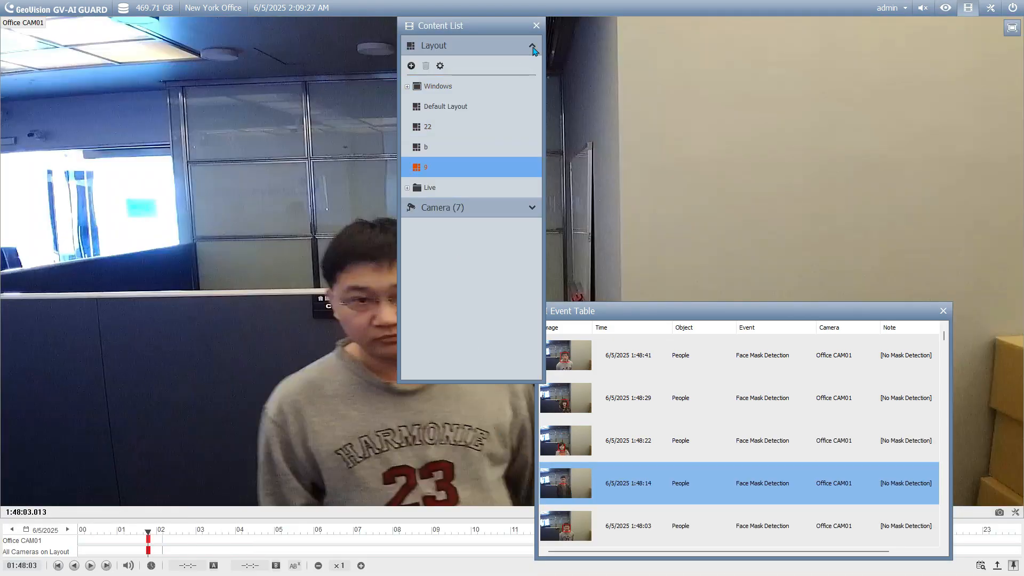
- Move and shrink the Content List, move the AI Event Table clear of the footage, and play the event recording
drag(517, 32, 820, 36)
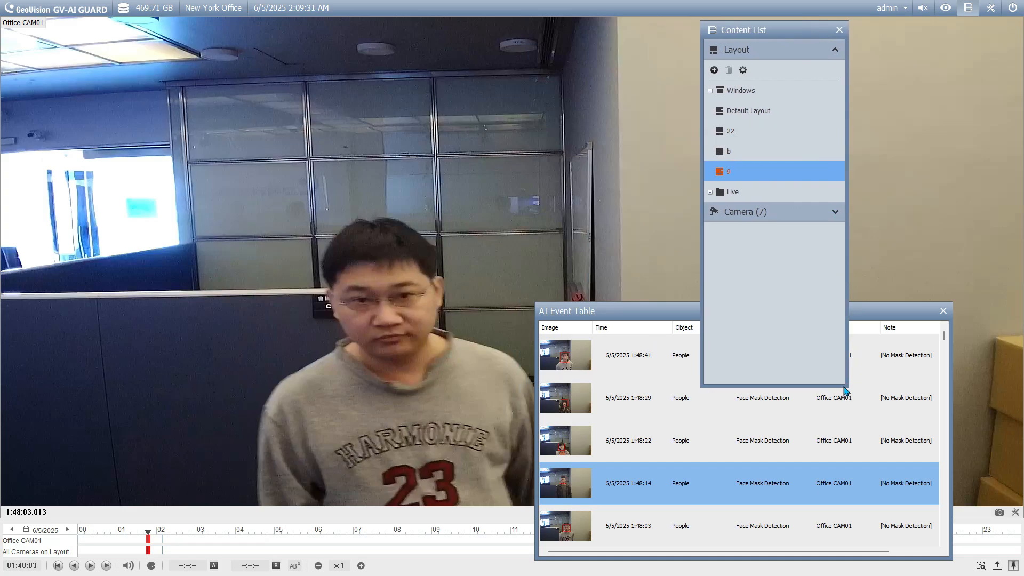
drag(847, 388, 828, 262)
drag(761, 316, 838, 275)
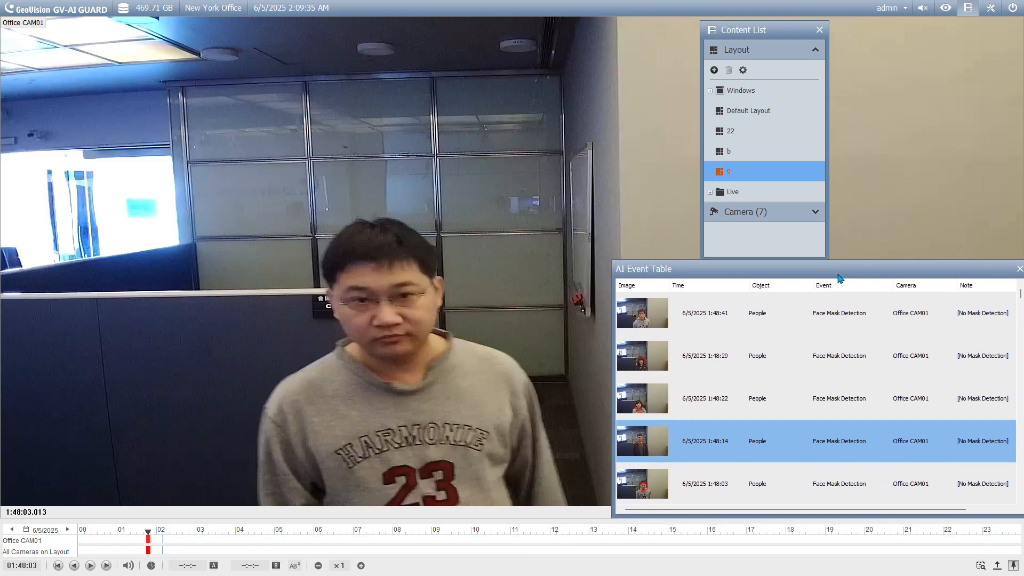
click(90, 566)
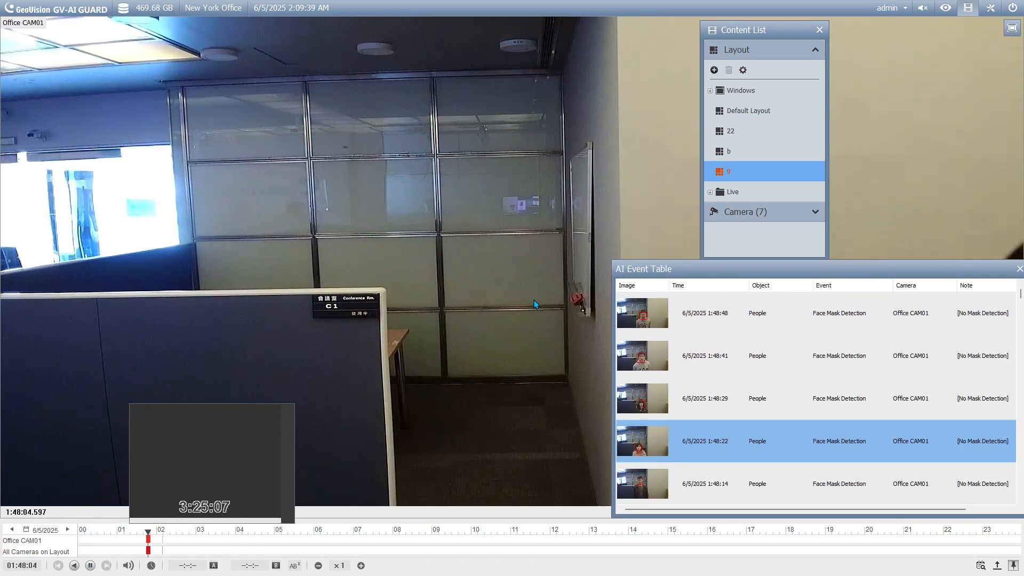